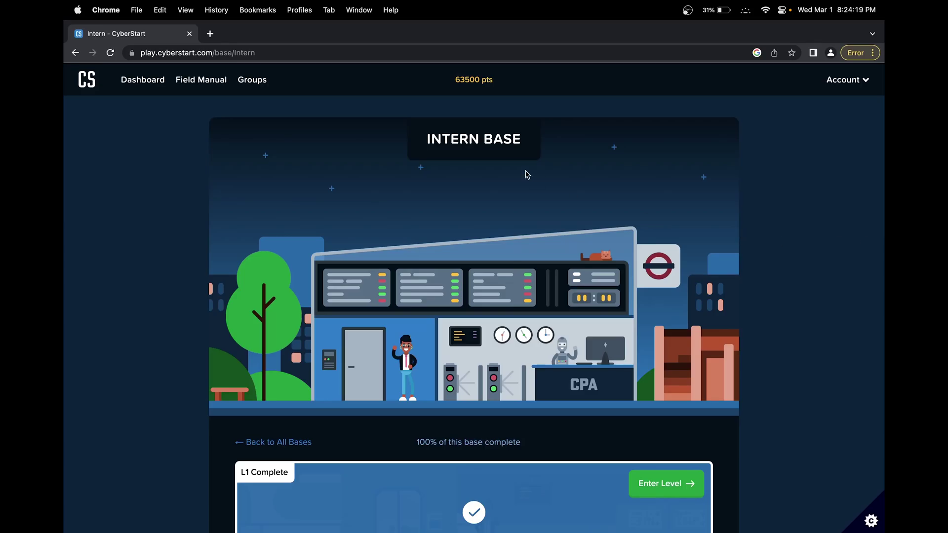
pyautogui.scroll(-5, 526, 175)
# Enter Intern Level 1, replay Lazy Locked Login and start the challenge from its briefing
pyautogui.click(648, 337)
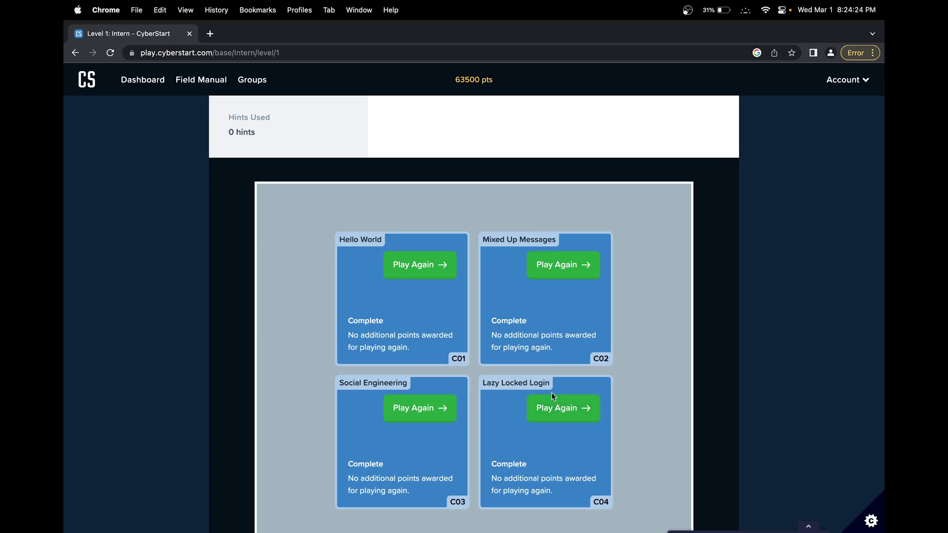
pyautogui.click(560, 407)
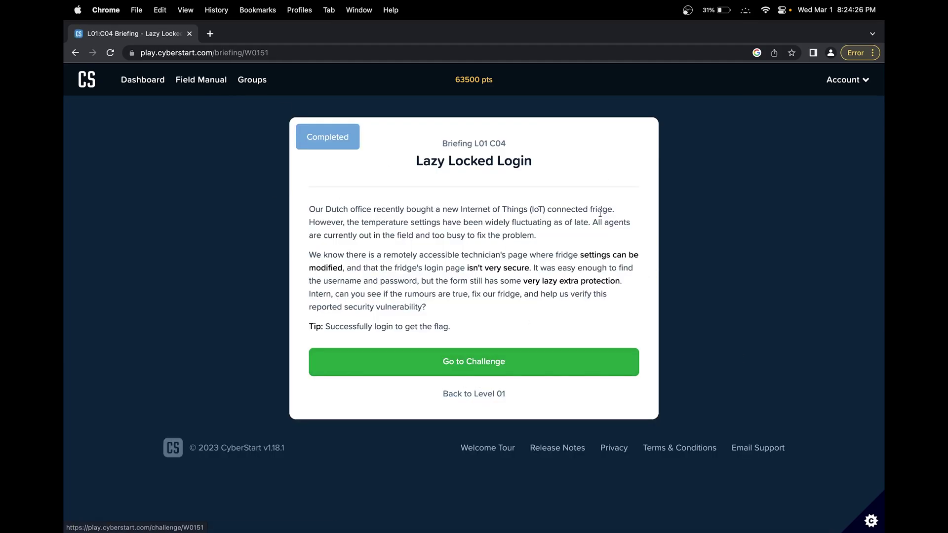
pyautogui.click(474, 362)
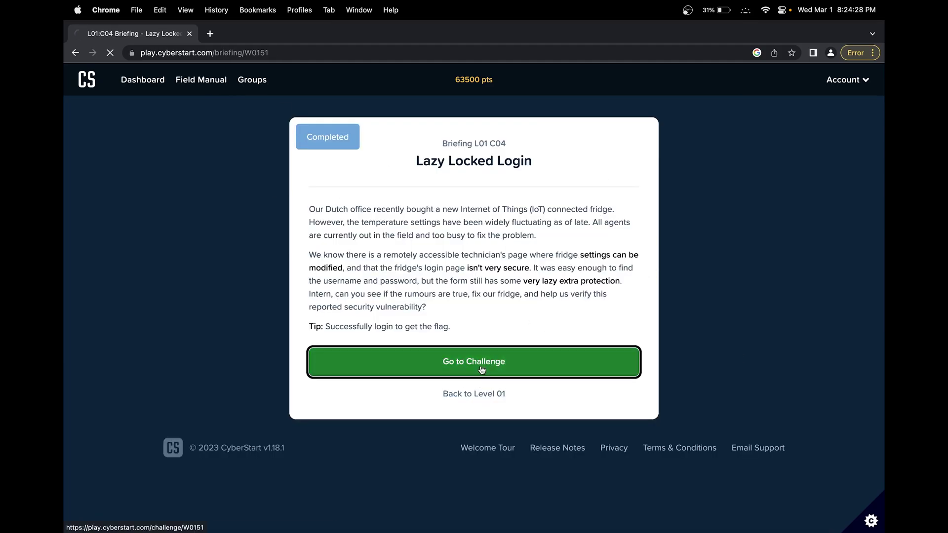
# Read through the briefing, highlighting the first line and the username paragraph along the way
pyautogui.click(97, 303)
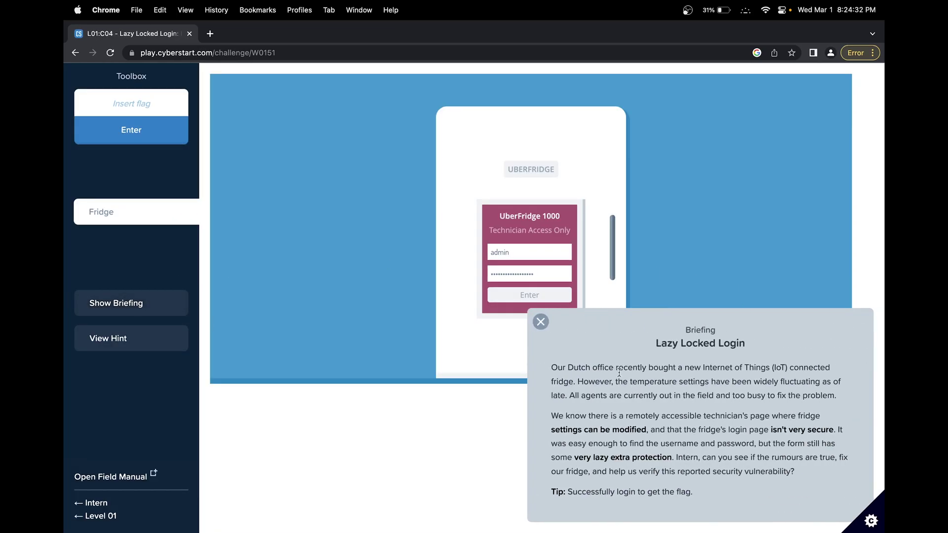
pyautogui.moveTo(572, 370); pyautogui.dragTo(831, 370)
pyautogui.click(792, 376)
pyautogui.doubleClick(671, 445)
pyautogui.tripleClick(738, 444)
pyautogui.click(758, 486)
# Highlight the phrase 'very lazy extra protection', then dismiss the briefing panel
pyautogui.moveTo(574, 458); pyautogui.dragTo(673, 460)
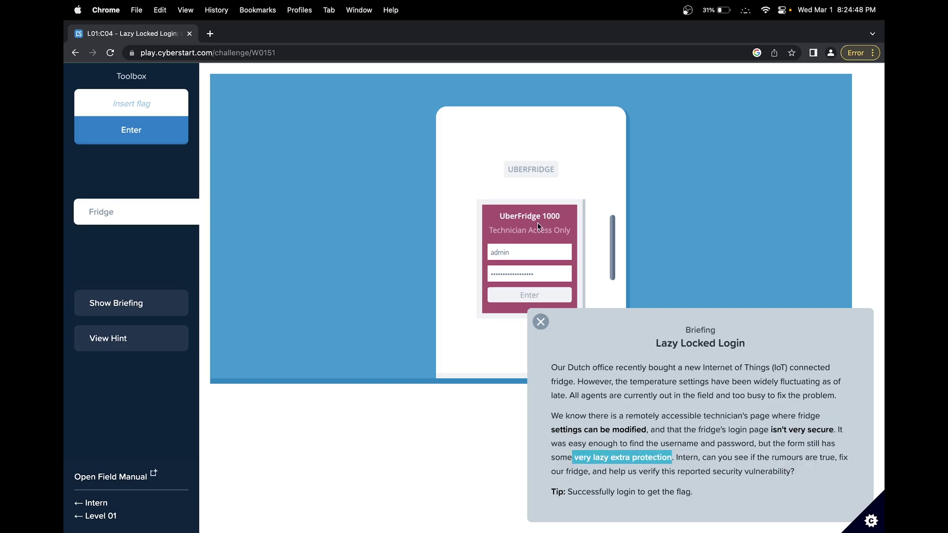
pyautogui.click(807, 470)
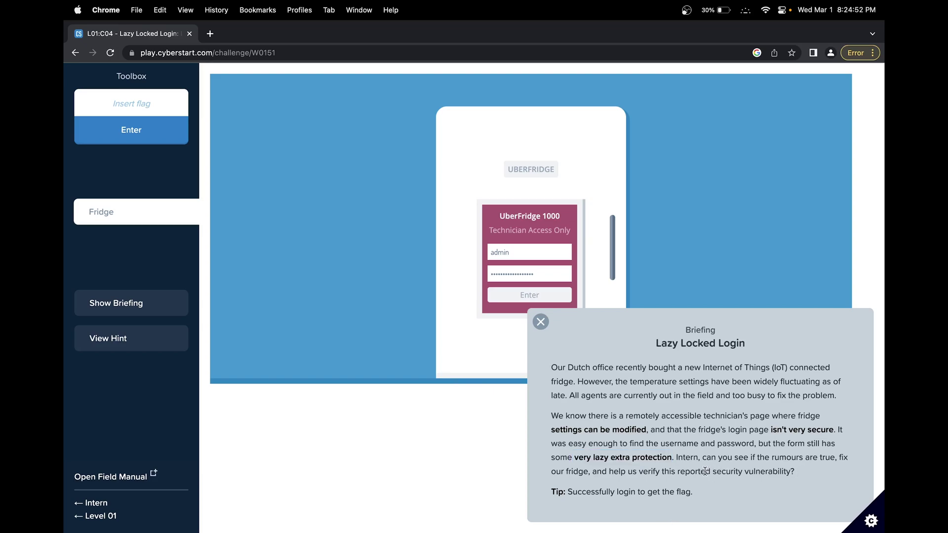
pyautogui.moveTo(573, 456); pyautogui.dragTo(663, 462)
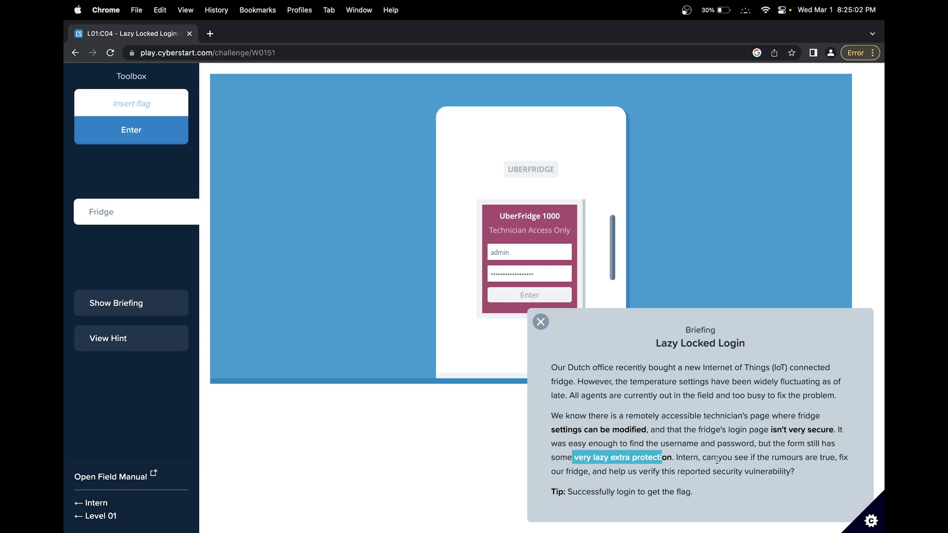
pyautogui.click(539, 321)
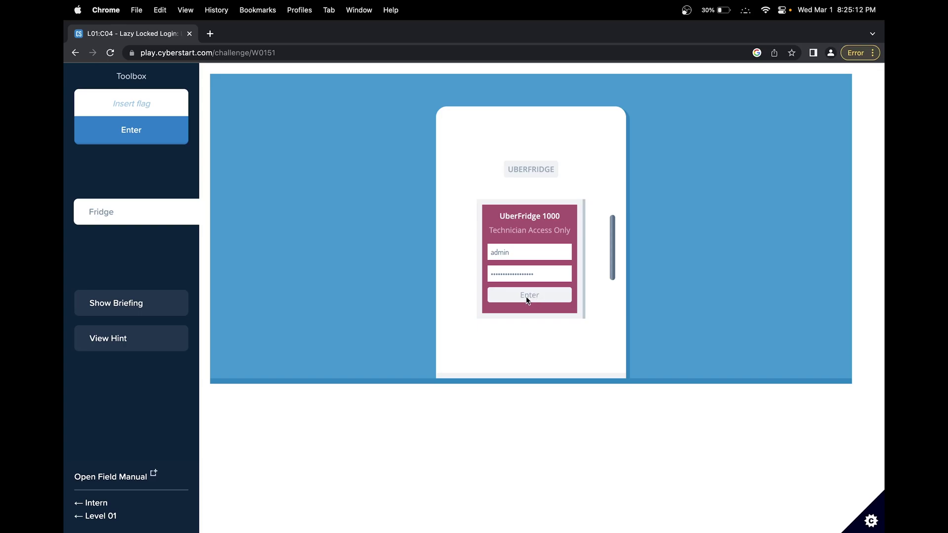
# Focus the username field of the UberFridge login form
pyautogui.click(537, 252)
# Inspect the disabled Enter button and locate input#submit-btn inside div.actions in DevTools
pyautogui.rightClick(518, 292)
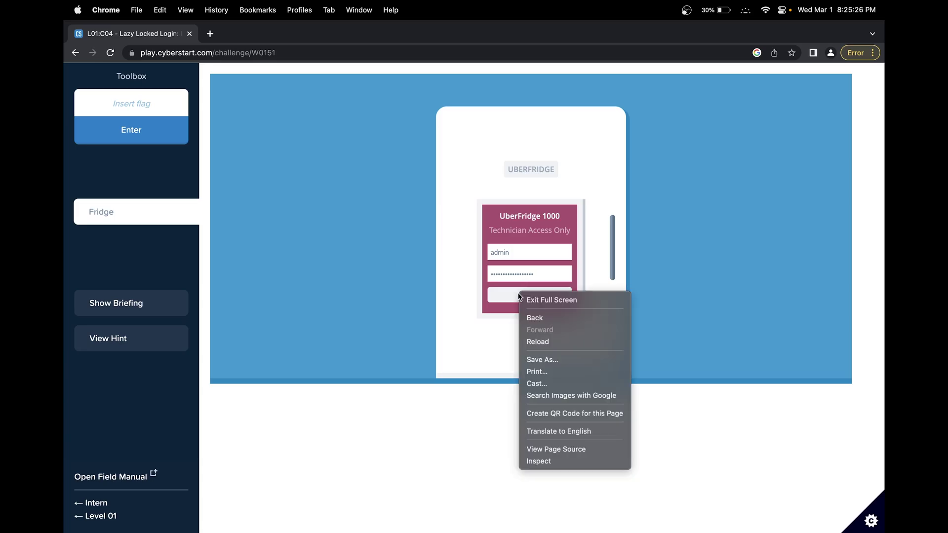
pyautogui.click(548, 462)
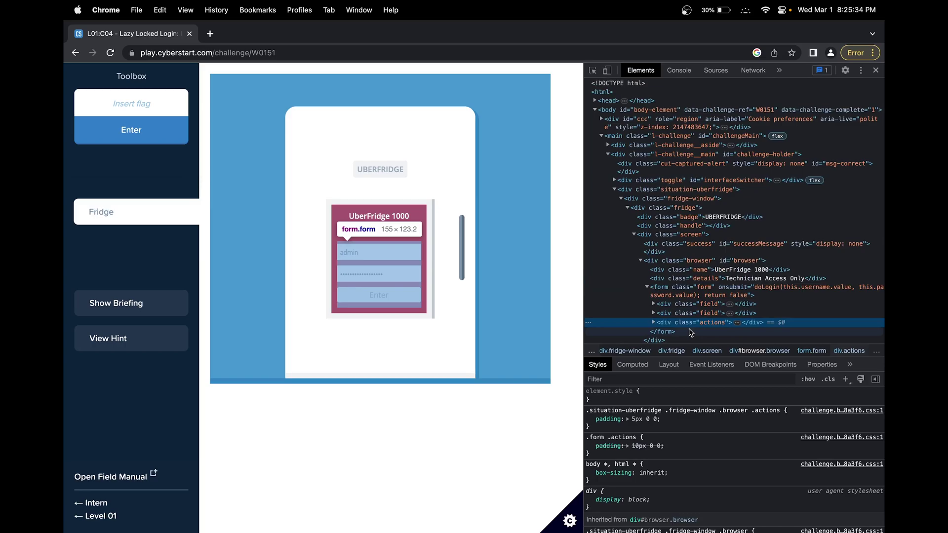
pyautogui.click(653, 322)
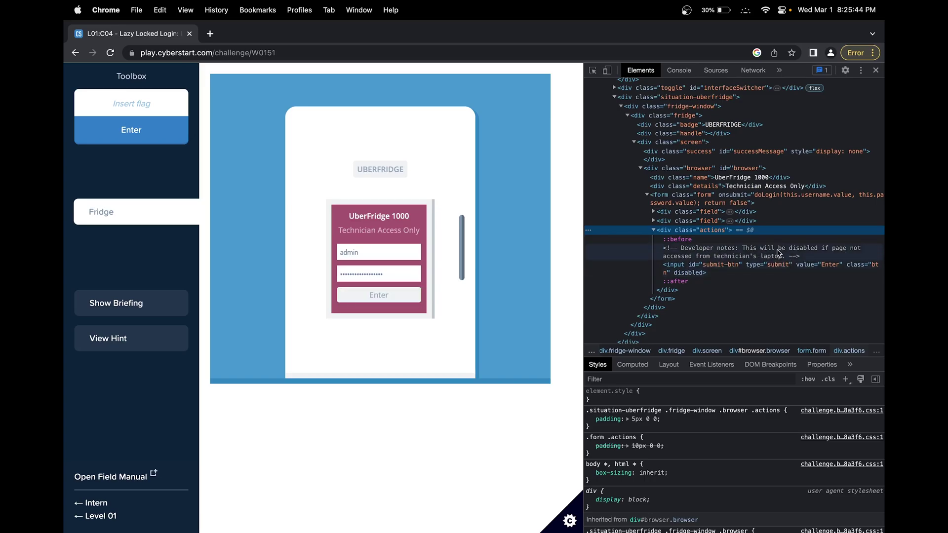
pyautogui.click(687, 277)
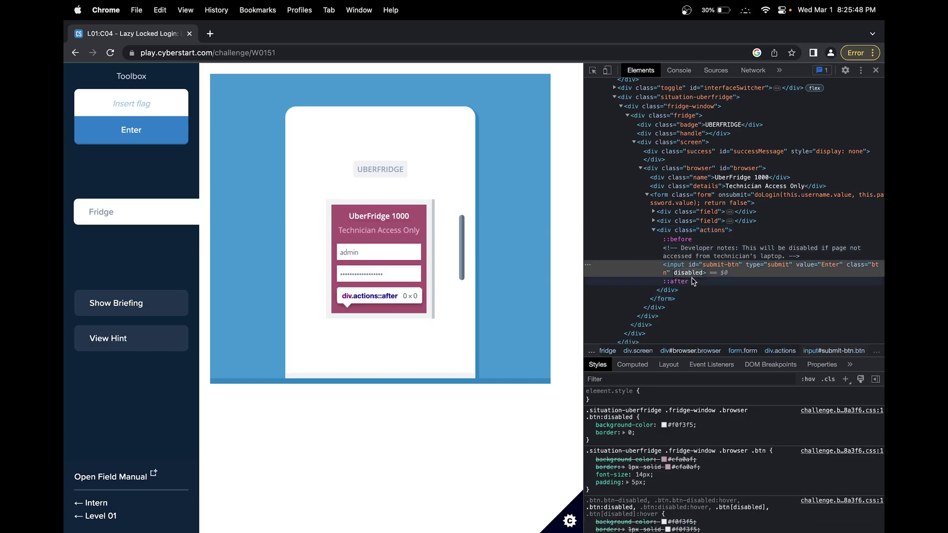
# Delete the submit input's disabled attribute so the Enter button becomes active
pyautogui.doubleClick(688, 272)
pyautogui.press('BackSpace')
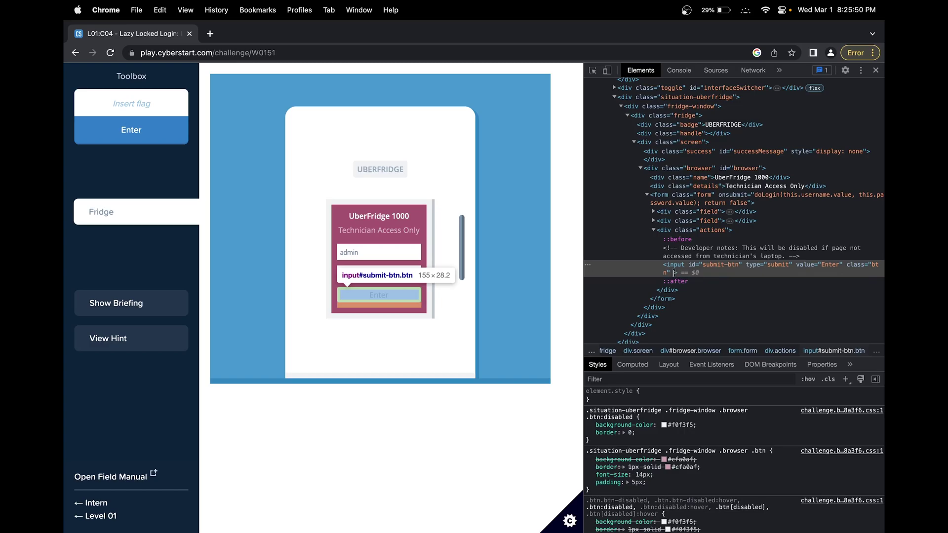
pyautogui.press('Return')
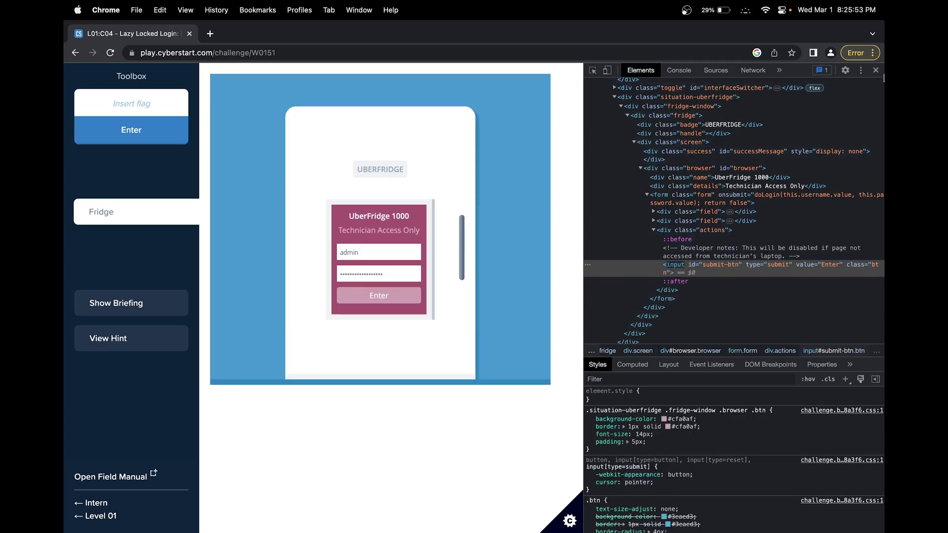
pyautogui.click(876, 70)
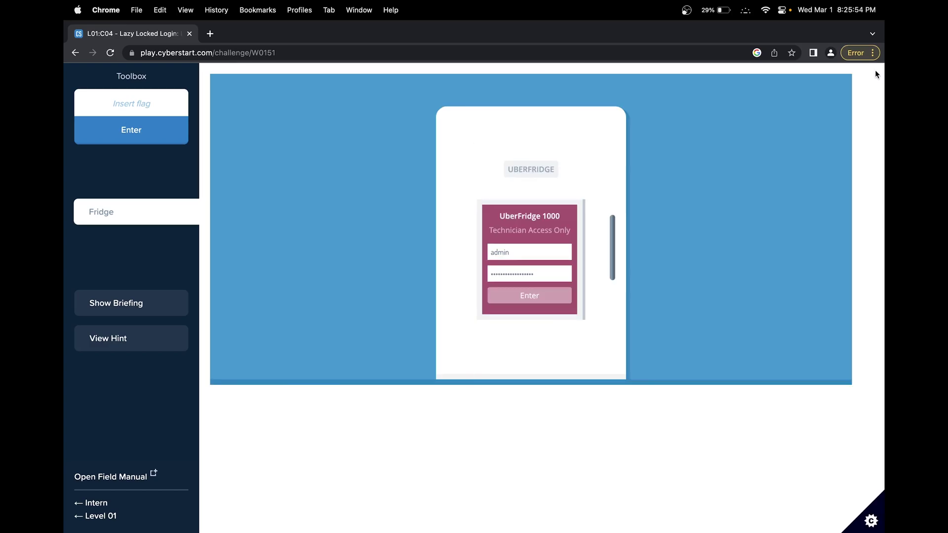
pyautogui.click(534, 297)
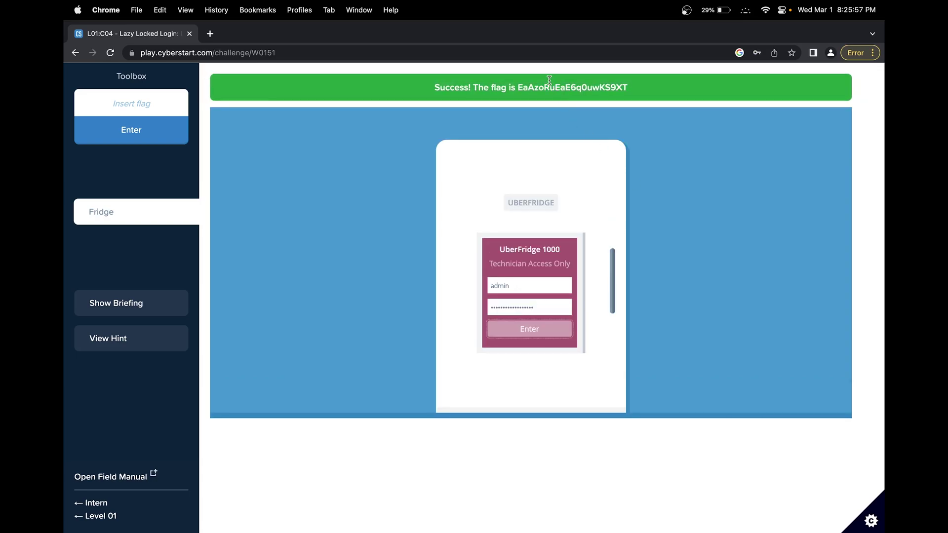
pyautogui.doubleClick(550, 87)
# Paste the flag into the Insert flag field, submit it and dismiss the success panel
pyautogui.press('super+c')
pyautogui.click(132, 103)
pyautogui.press('super+v')
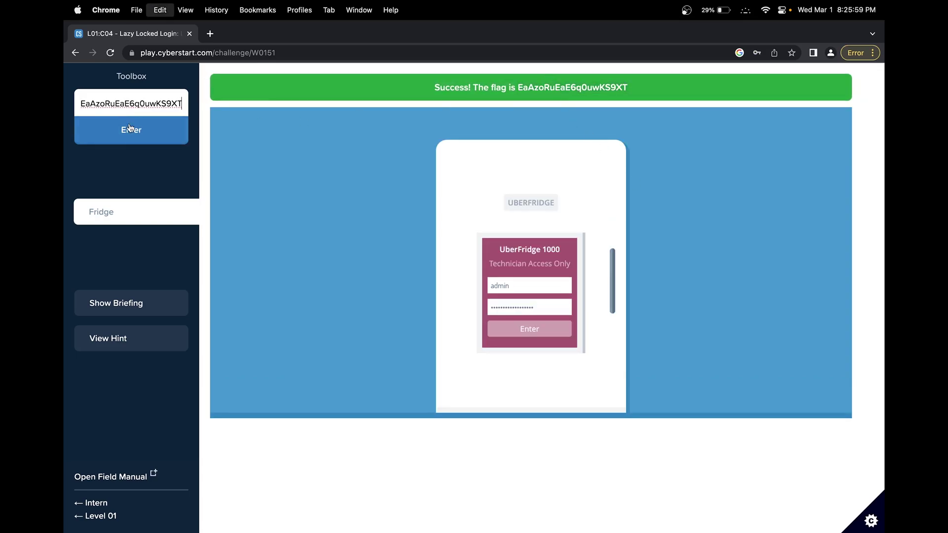
pyautogui.click(131, 130)
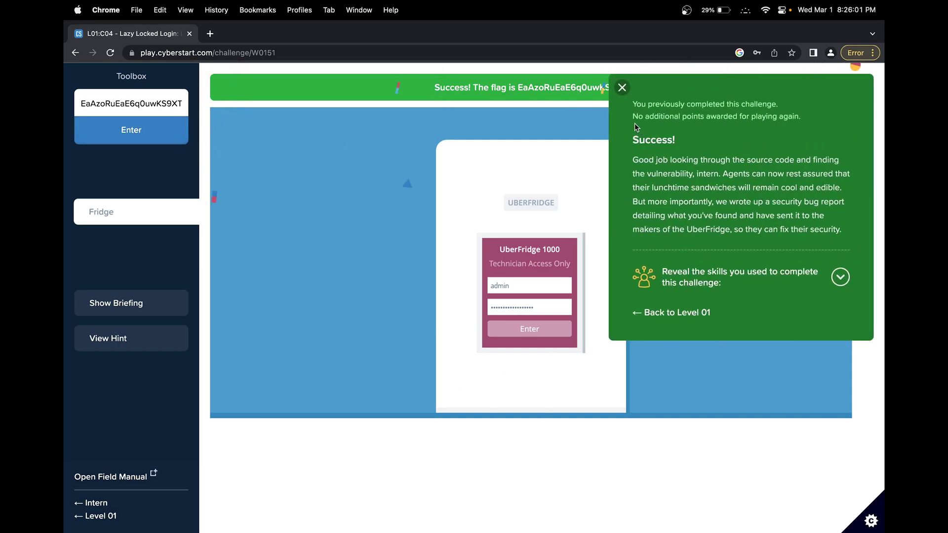
pyautogui.click(662, 87)
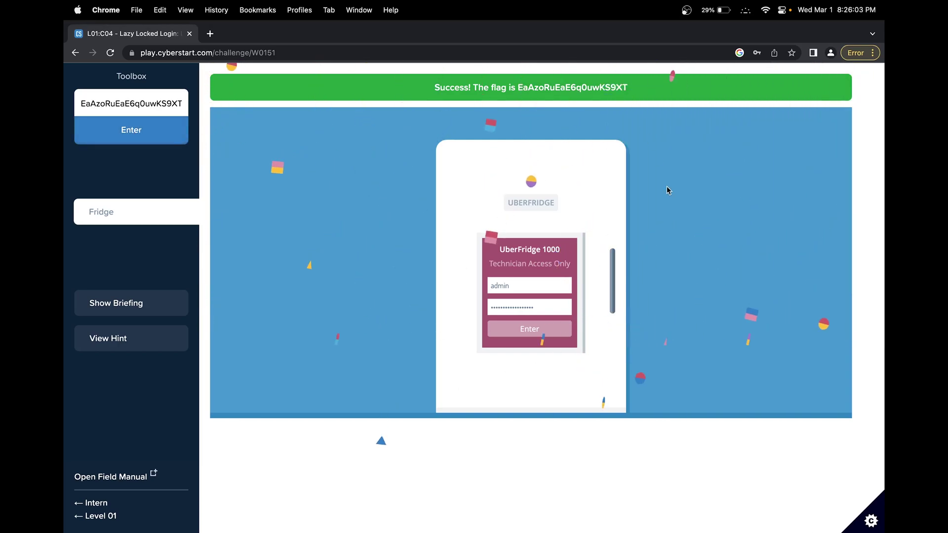